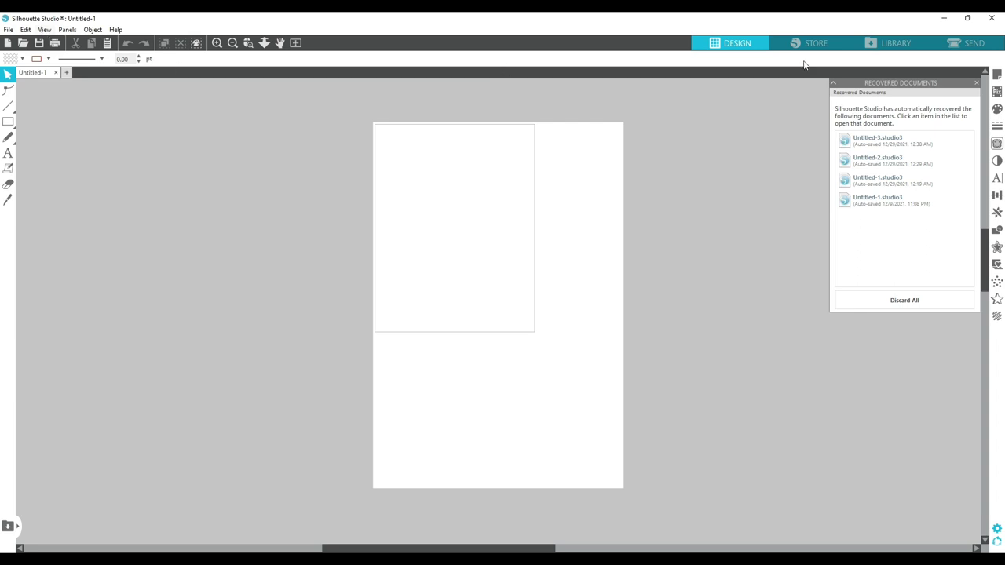
# Dismiss the recovered documents and merge the PNG file "Untitled design (1)" from Downloads into the blank document.
pyautogui.click(978, 83)
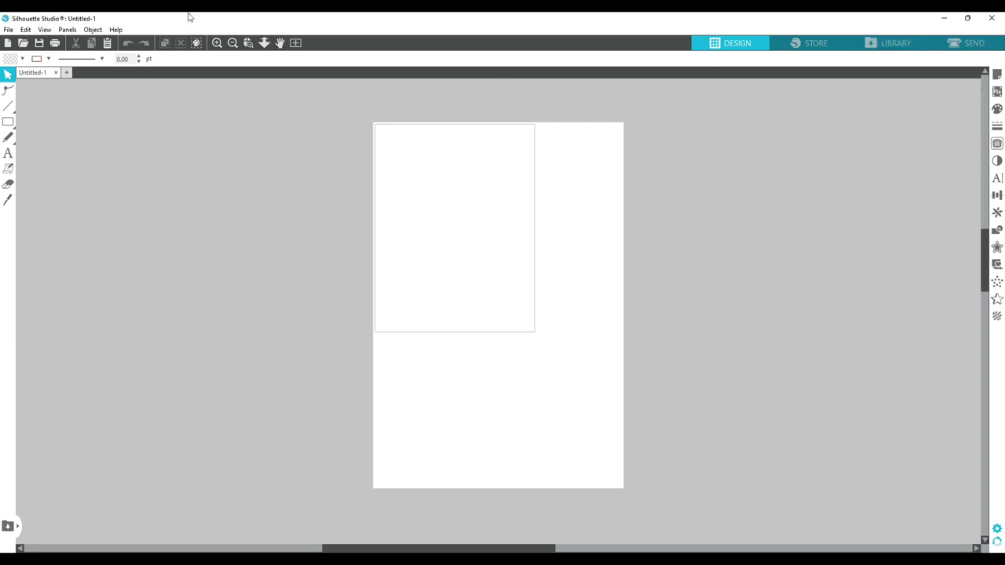
pyautogui.click(10, 31)
pyautogui.click(9, 30)
pyautogui.click(25, 29)
pyautogui.moveTo(8, 29)
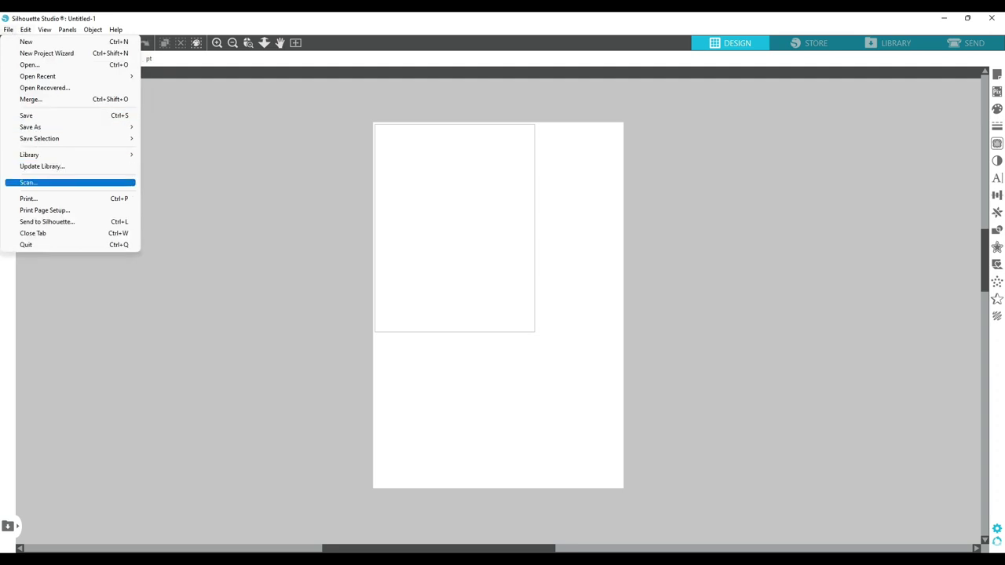
pyautogui.click(19, 100)
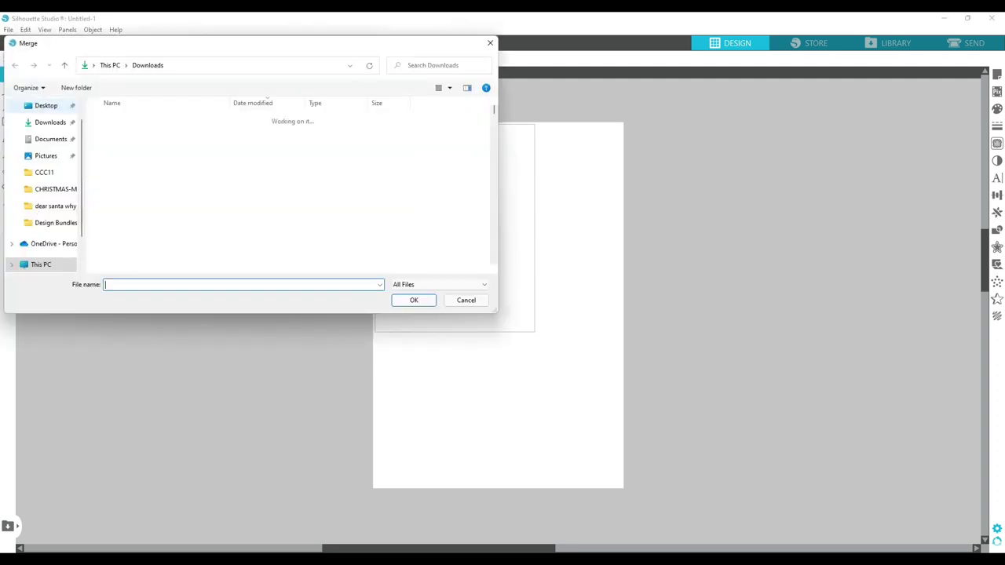
pyautogui.click(133, 135)
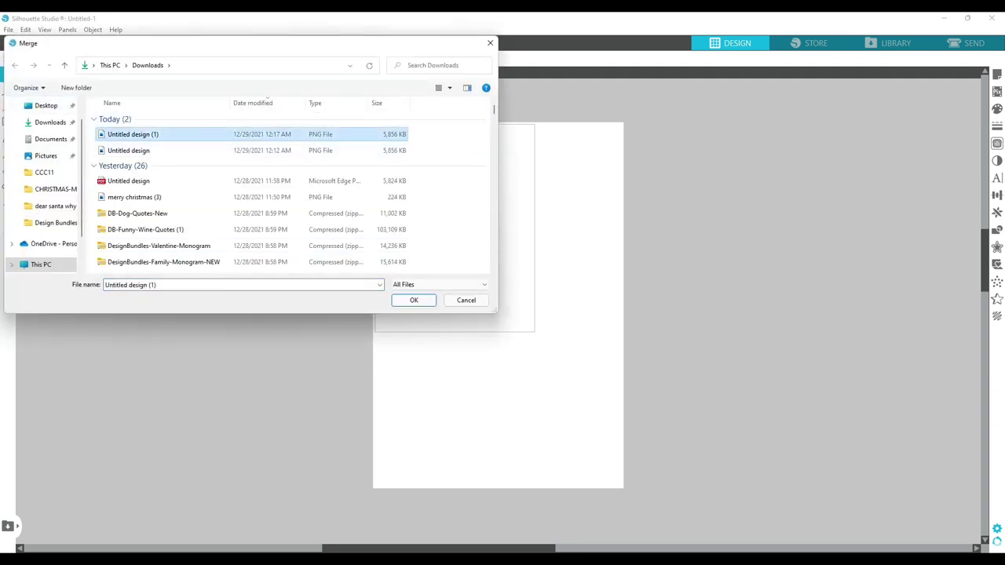
pyautogui.click(416, 302)
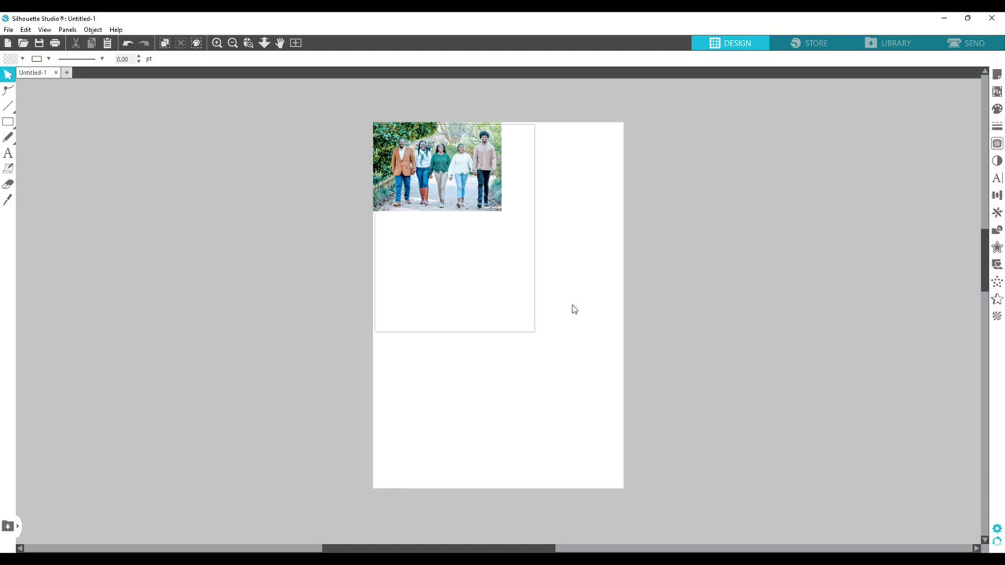
# Set the page orientation to landscape and enlarge the photo proportionally to about 7.77 in wide.
pyautogui.click(998, 75)
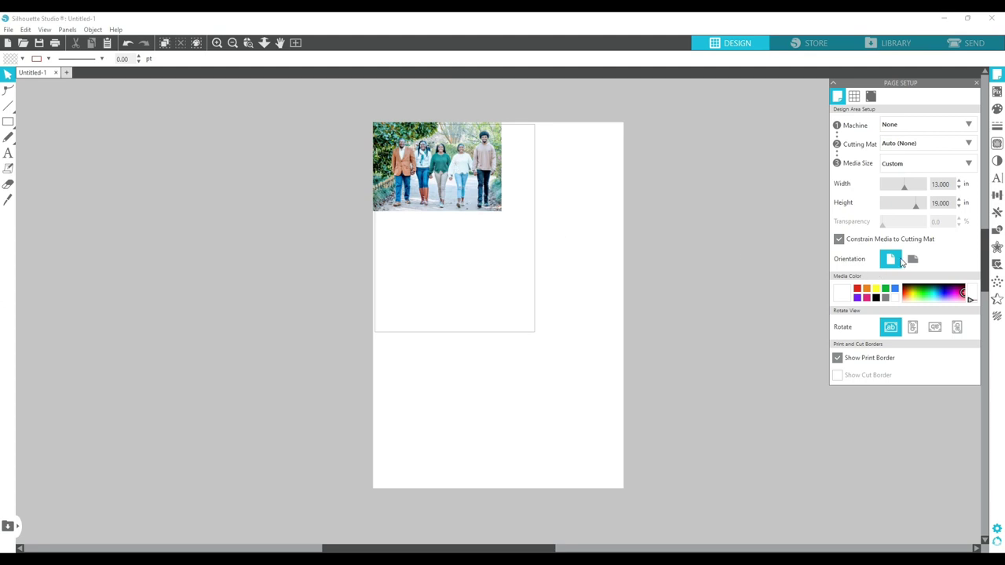
pyautogui.click(912, 262)
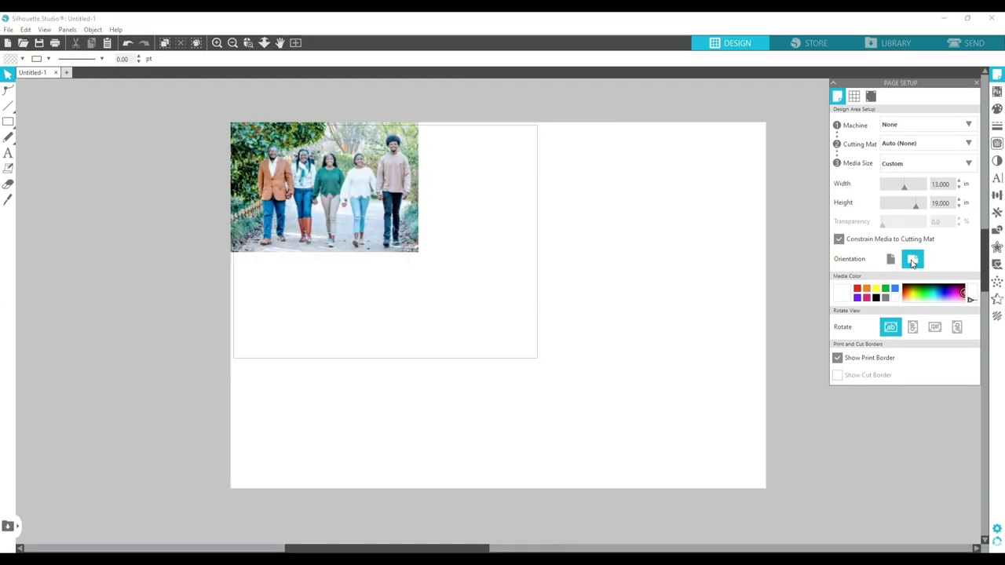
pyautogui.click(372, 221)
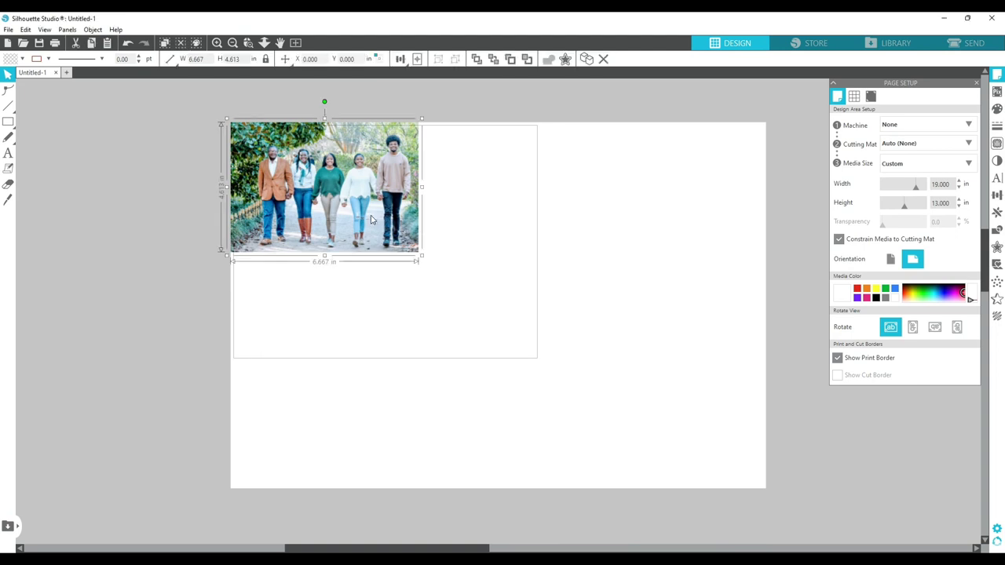
pyautogui.click(338, 187)
pyautogui.moveTo(420, 259); pyautogui.dragTo(452, 279)
pyautogui.click(384, 219)
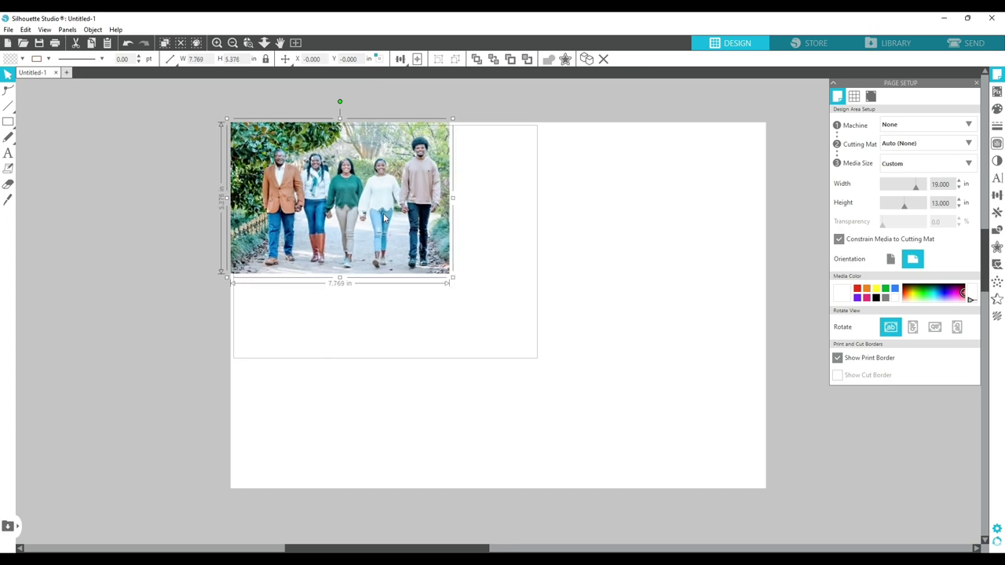
# Try sizing the photo to 13 in wide by 19 in high, and undo the height change.
pyautogui.click(200, 58)
pyautogui.write('13')
pyautogui.press('Return')
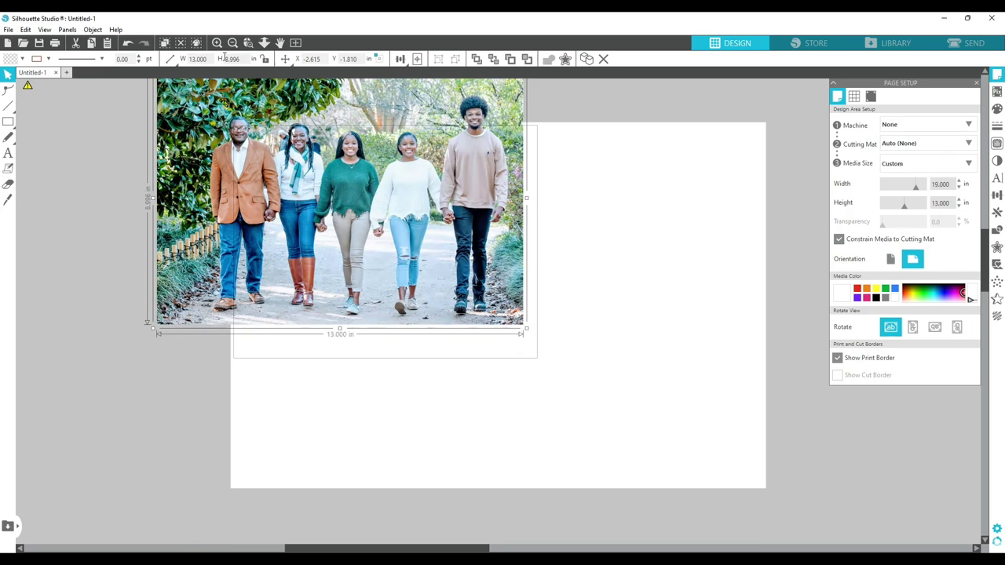
pyautogui.click(229, 58)
pyautogui.press('BackSpace')
pyautogui.write('19')
pyautogui.press('Return')
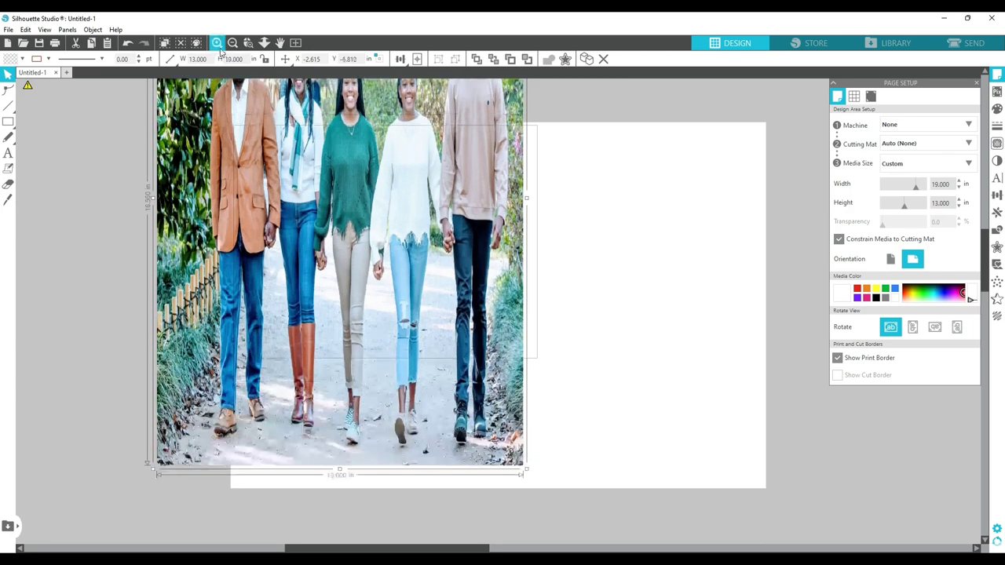
pyautogui.click(128, 42)
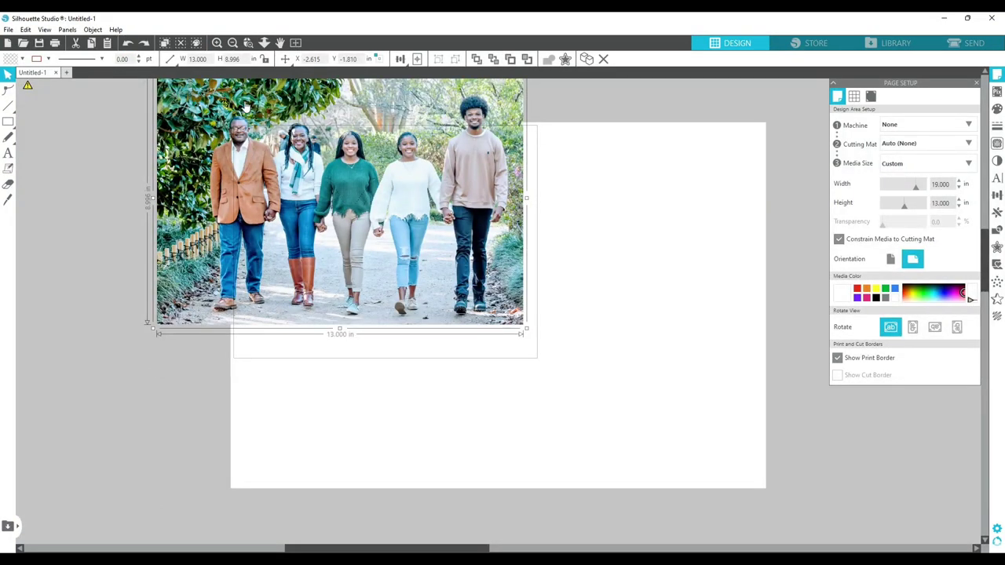
# Set the photo to 19 in wide by 13 in high and move it to cover the whole landscape page.
pyautogui.doubleClick(198, 59)
pyautogui.write('19')
pyautogui.press('Return')
pyautogui.doubleClick(233, 59)
pyautogui.write('13')
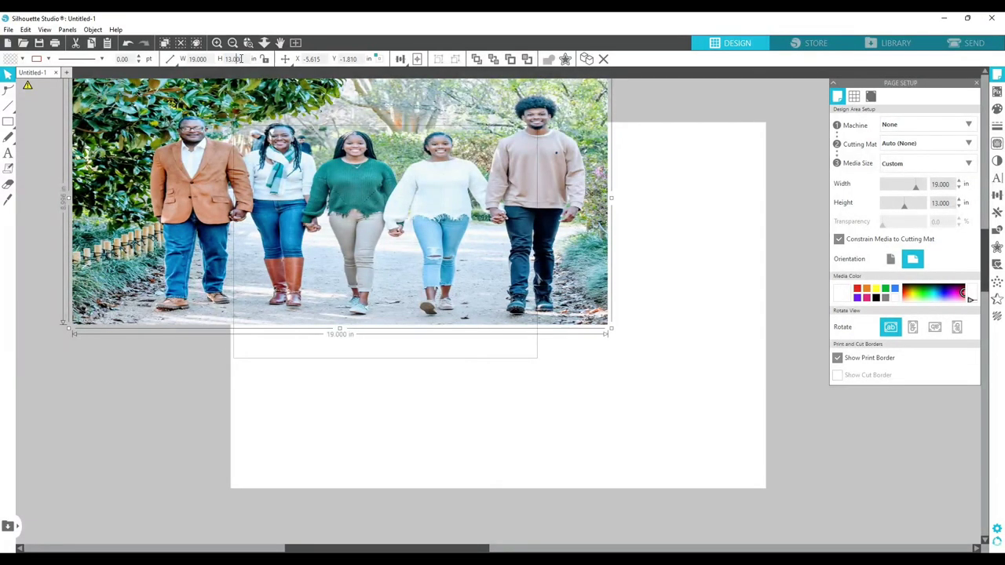
pyautogui.press('Return')
pyautogui.moveTo(365, 182); pyautogui.dragTo(508, 282)
pyautogui.click(183, 251)
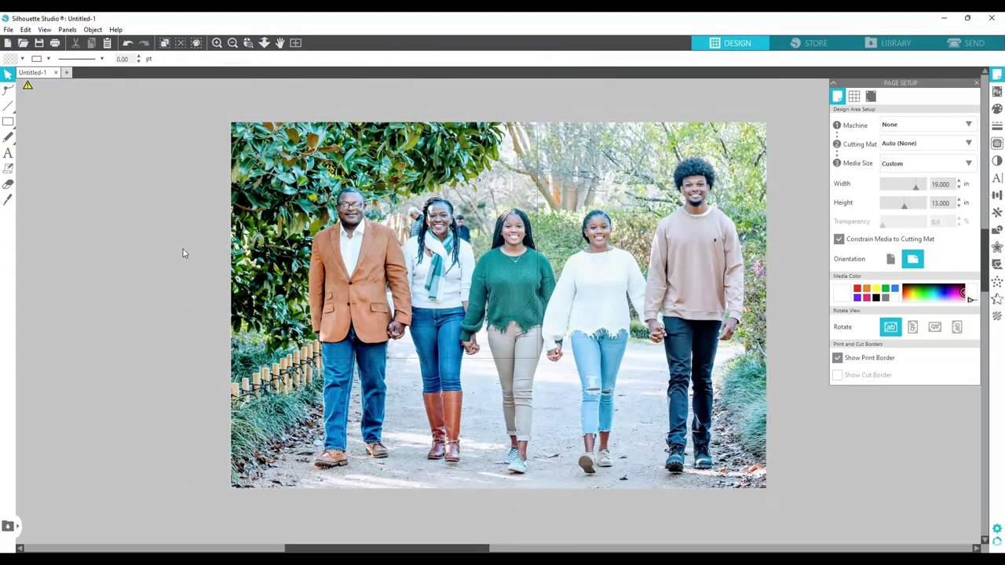
# Start printing the page and, in the EPSON WF-7820 Series preferences, apply the "super b" preset and enable Print Preview.
pyautogui.click(10, 31)
pyautogui.click(46, 198)
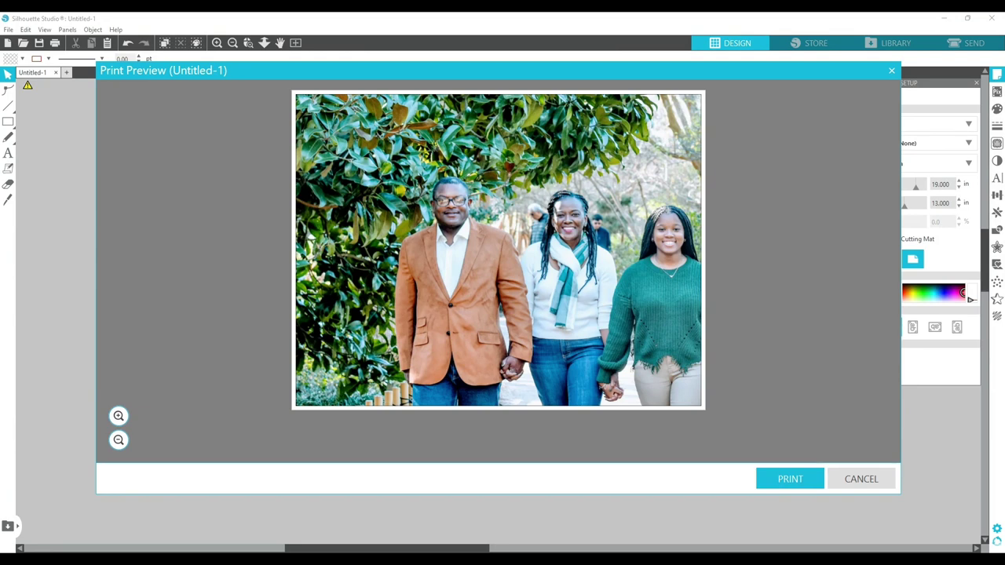
pyautogui.click(789, 479)
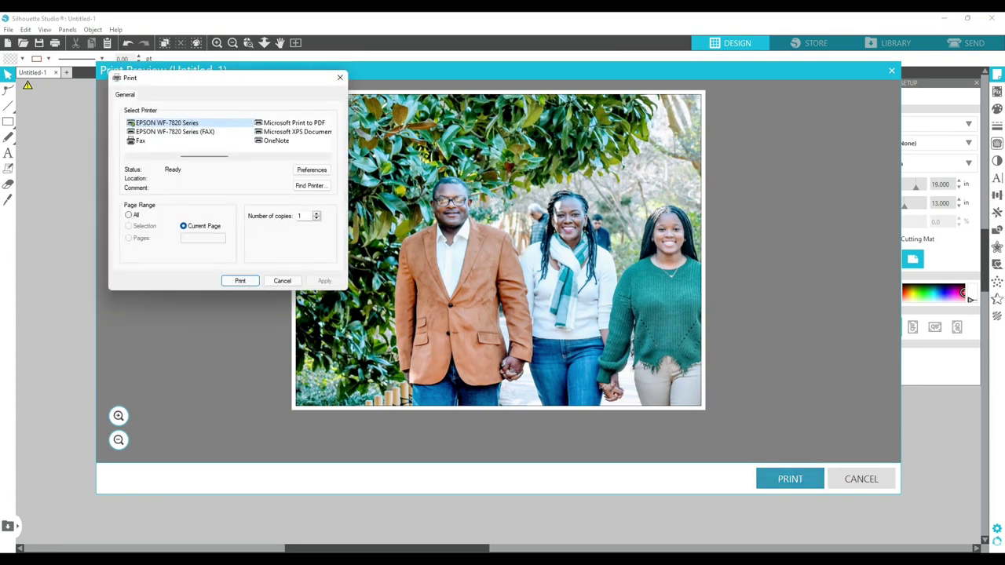
pyautogui.click(312, 169)
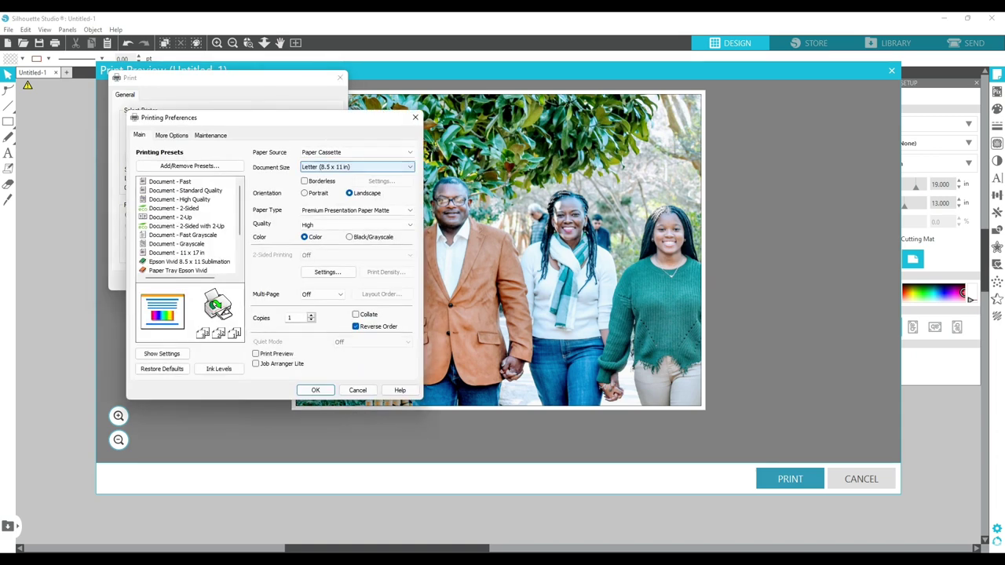
pyautogui.scroll(-2, 220, 234)
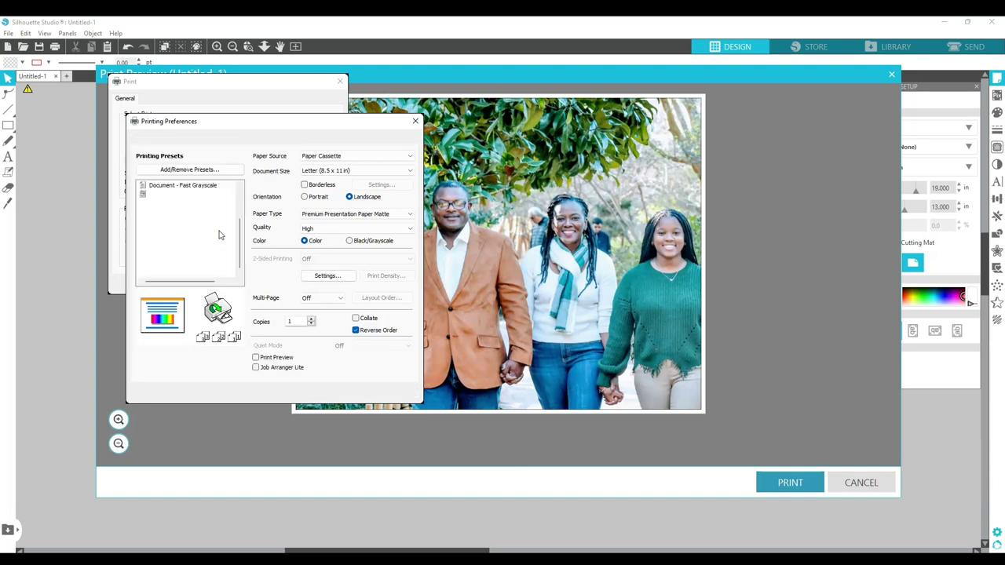
pyautogui.click(157, 266)
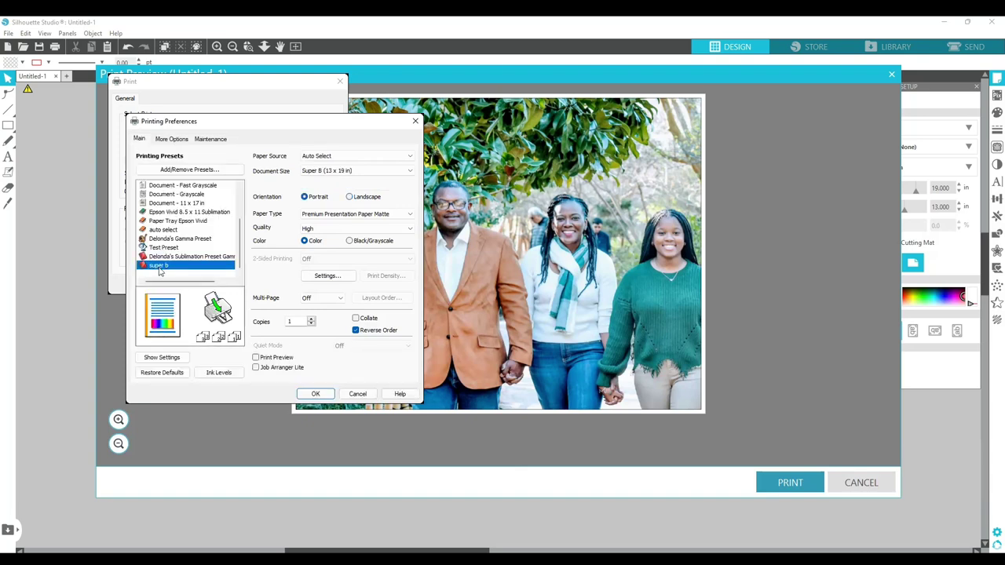
pyautogui.click(305, 157)
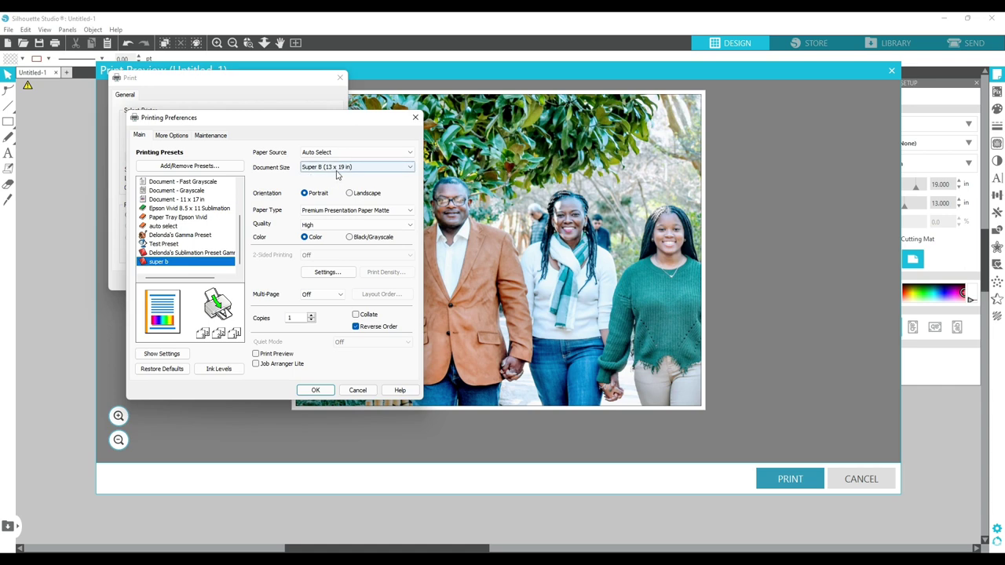
pyautogui.click(256, 354)
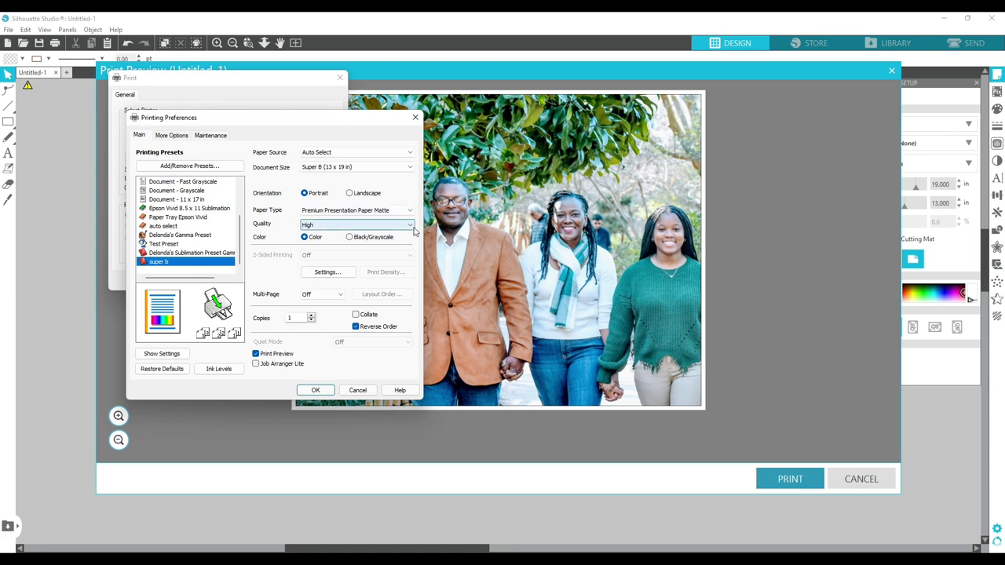
# Check the mirror image and advanced color correction settings, accept the printing preferences, and print the page.
pyautogui.click(171, 135)
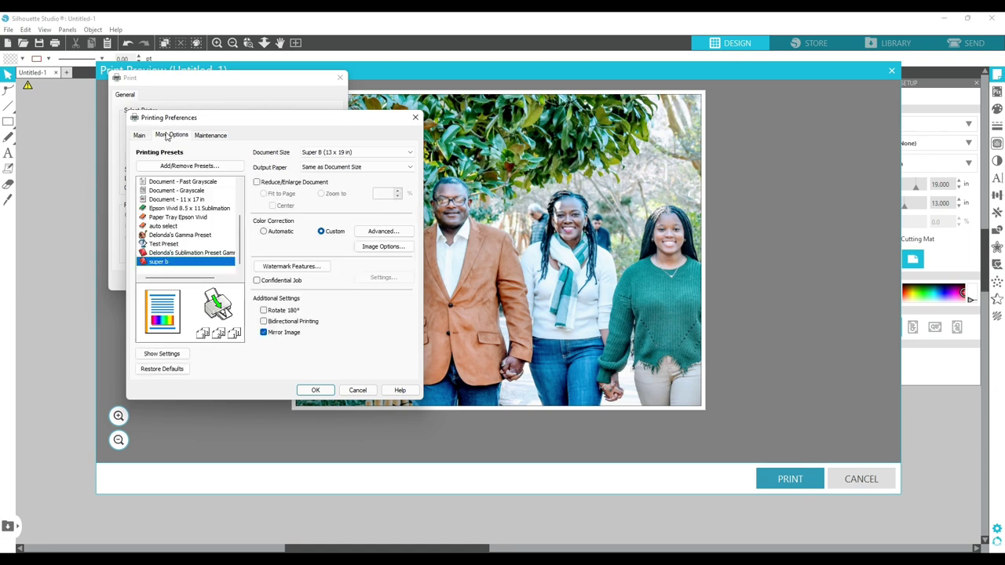
pyautogui.click(400, 233)
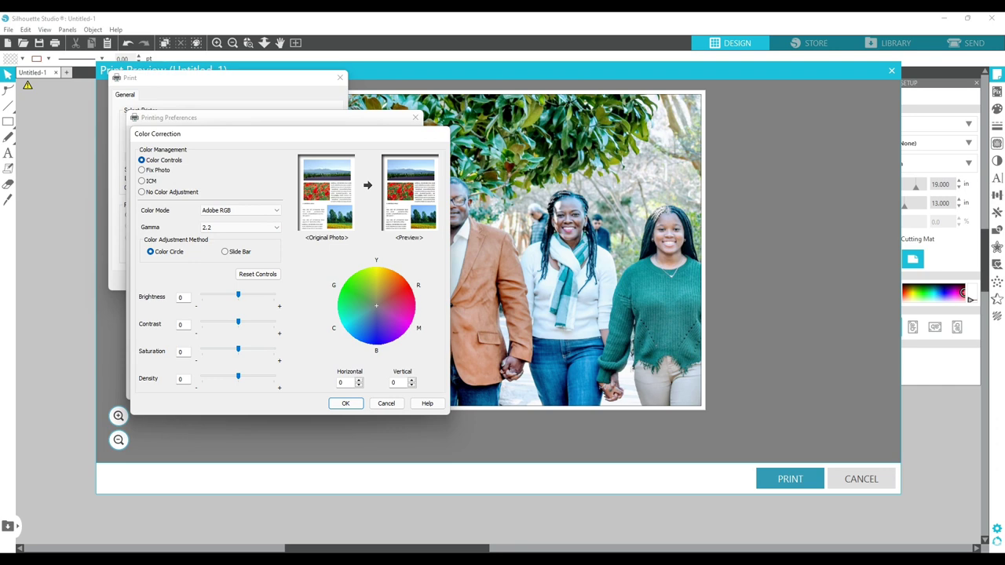
pyautogui.click(345, 402)
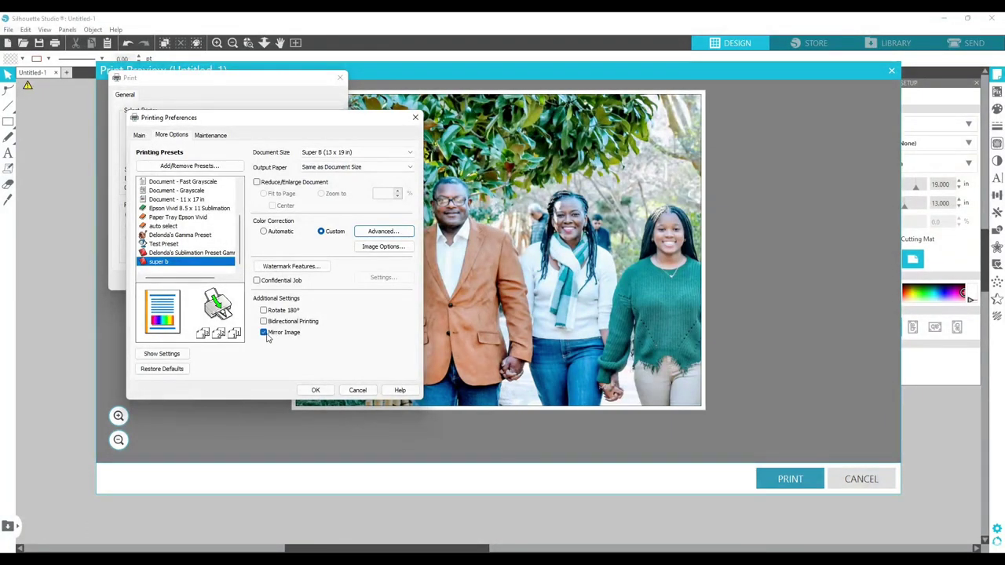
pyautogui.click(318, 391)
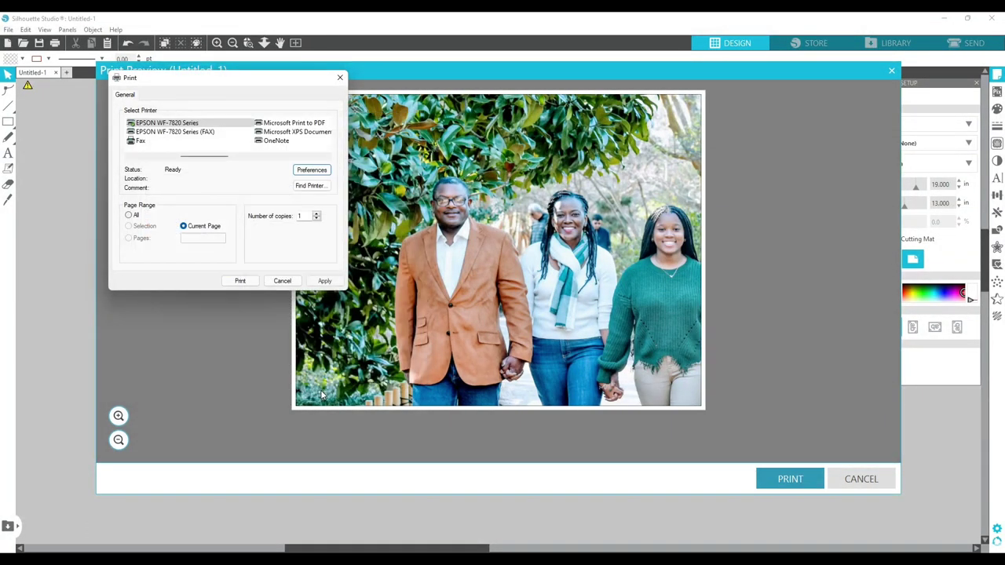
pyautogui.click(240, 281)
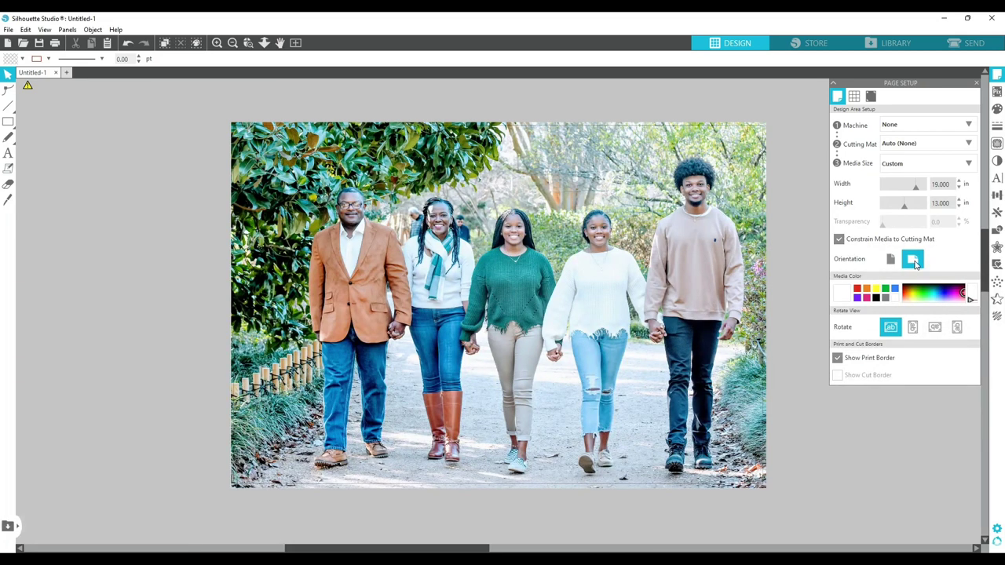
# Set the page orientation to portrait, rotate the photo 90° clockwise, and move it to cover the page.
pyautogui.click(892, 260)
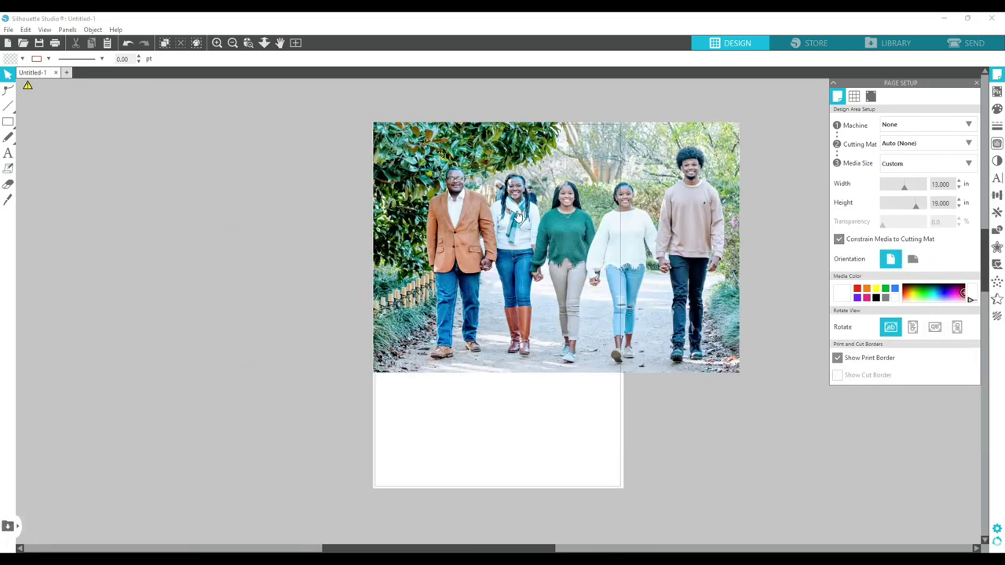
pyautogui.click(515, 206)
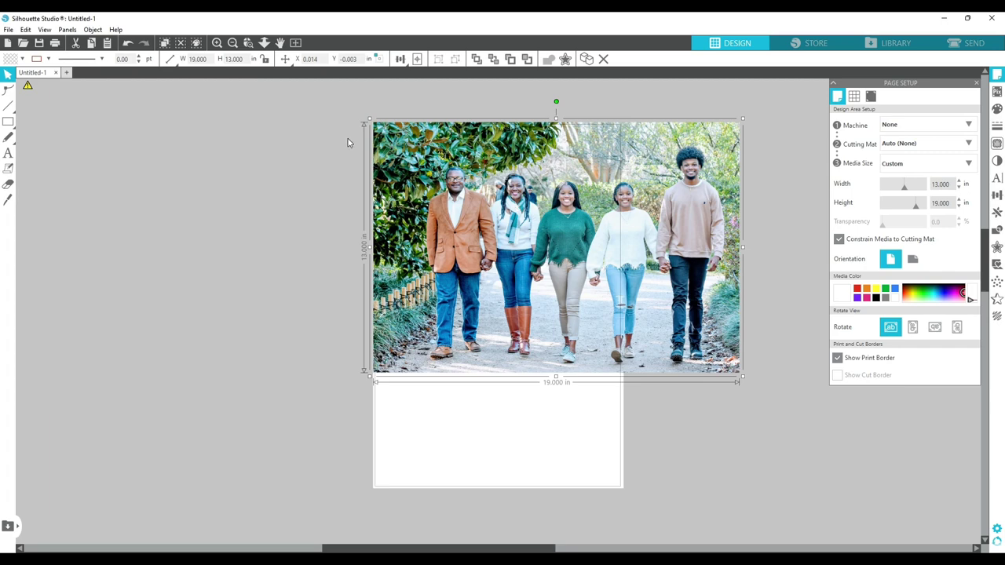
pyautogui.click(93, 30)
pyautogui.moveTo(157, 76)
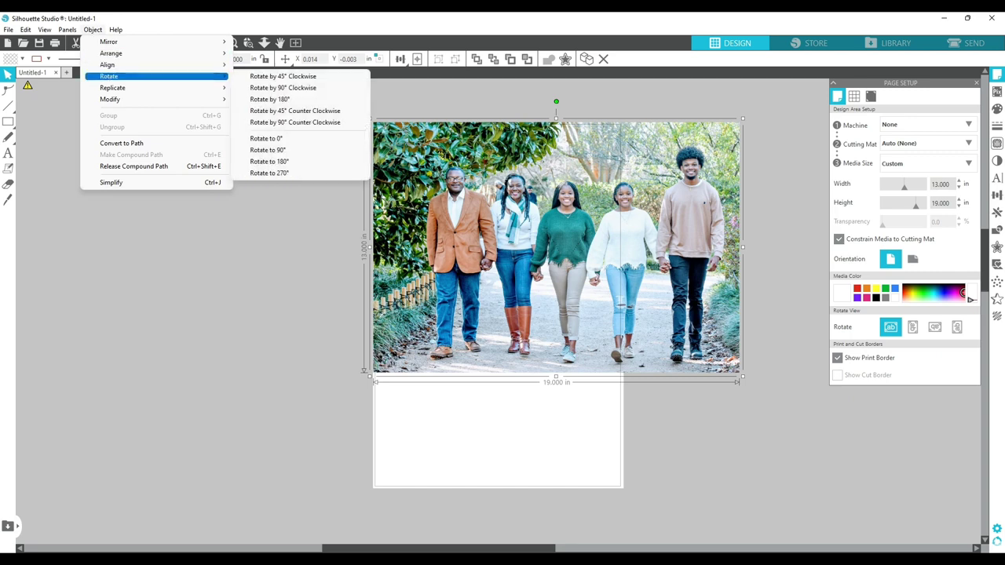
pyautogui.click(273, 88)
pyautogui.moveTo(573, 235); pyautogui.dragTo(516, 282)
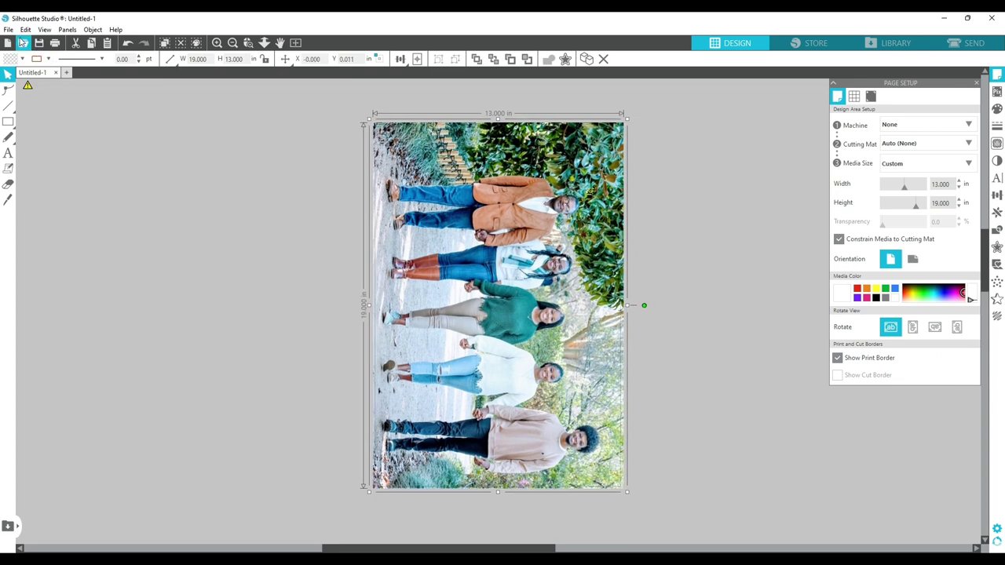
# Print the portrait page on the EPSON WF-7820 Series, accepting the "super b" preset in the printing preferences.
pyautogui.click(8, 30)
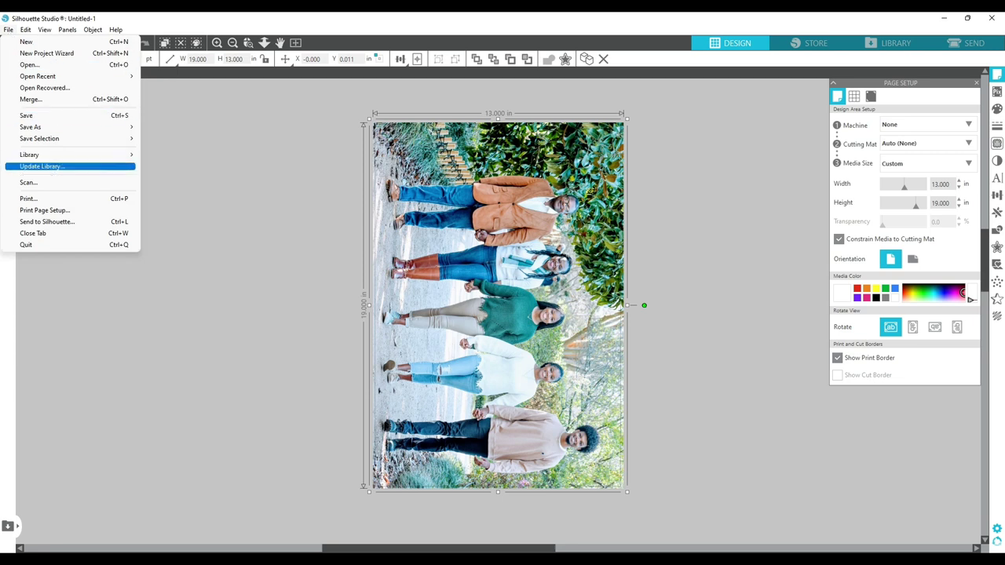
pyautogui.click(47, 199)
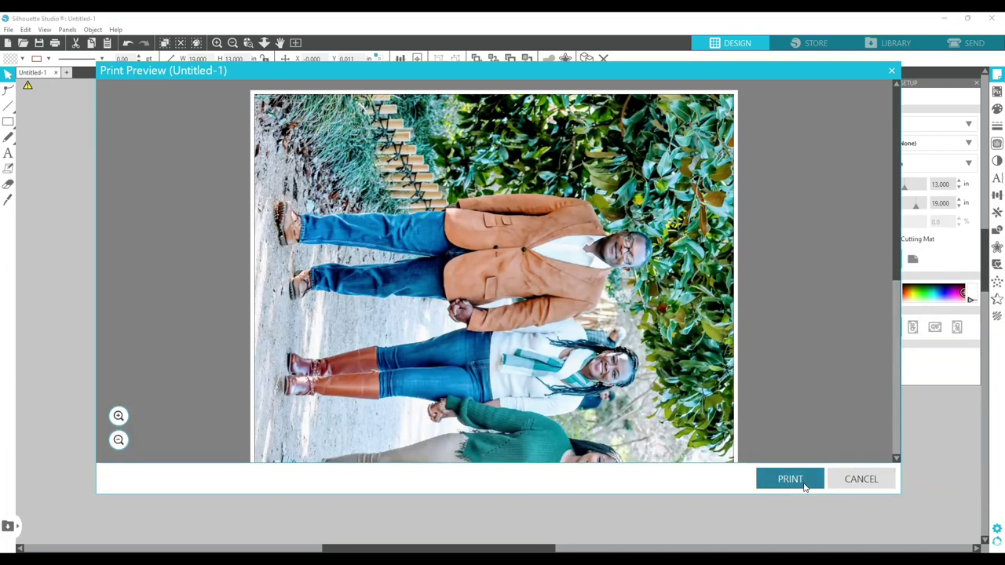
pyautogui.click(805, 484)
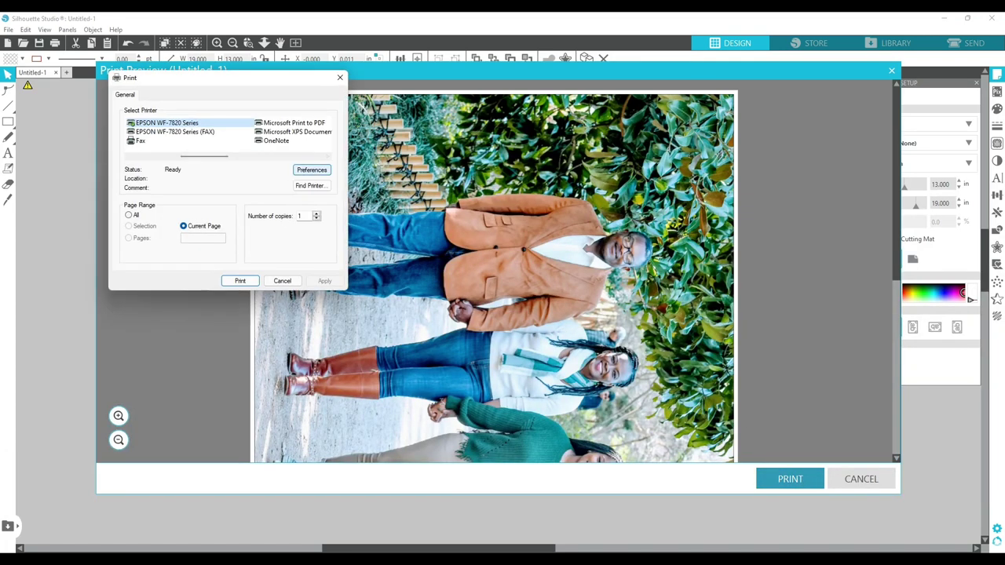
pyautogui.click(311, 170)
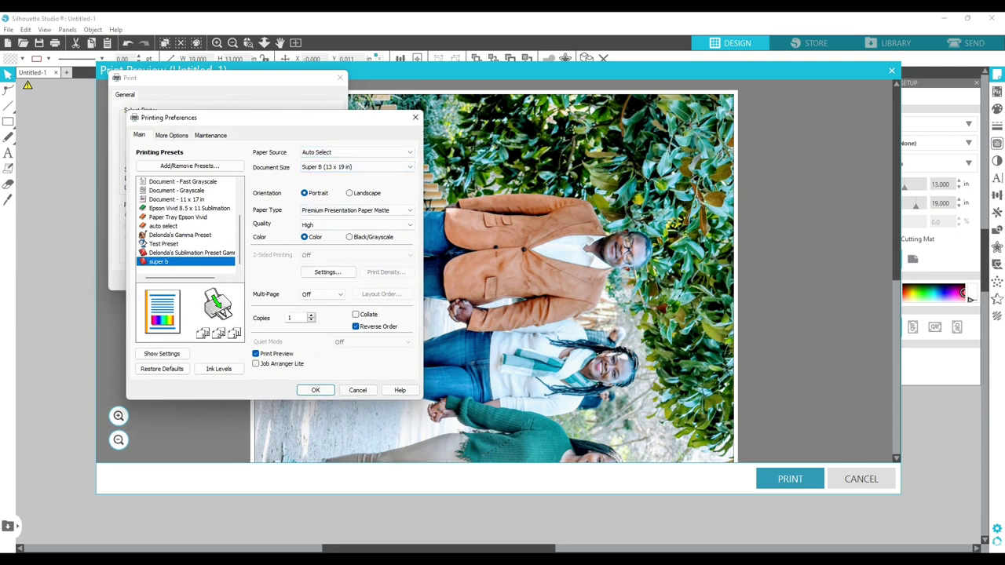
pyautogui.click(315, 390)
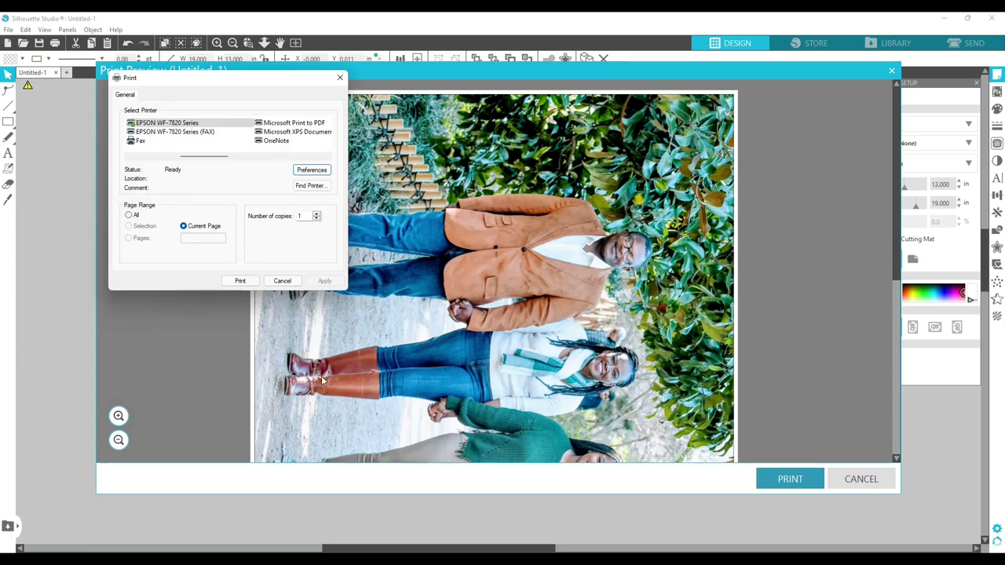
pyautogui.click(240, 280)
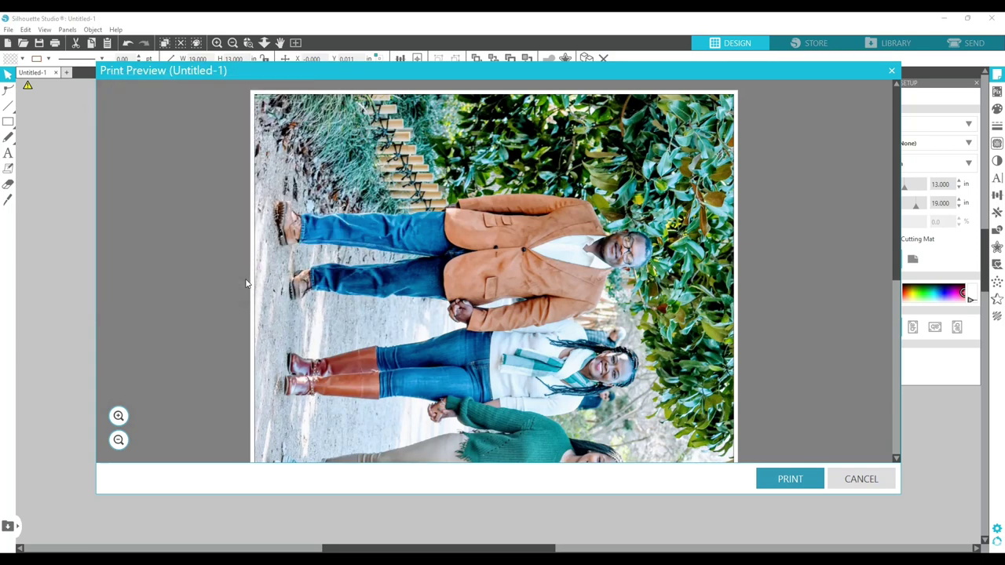